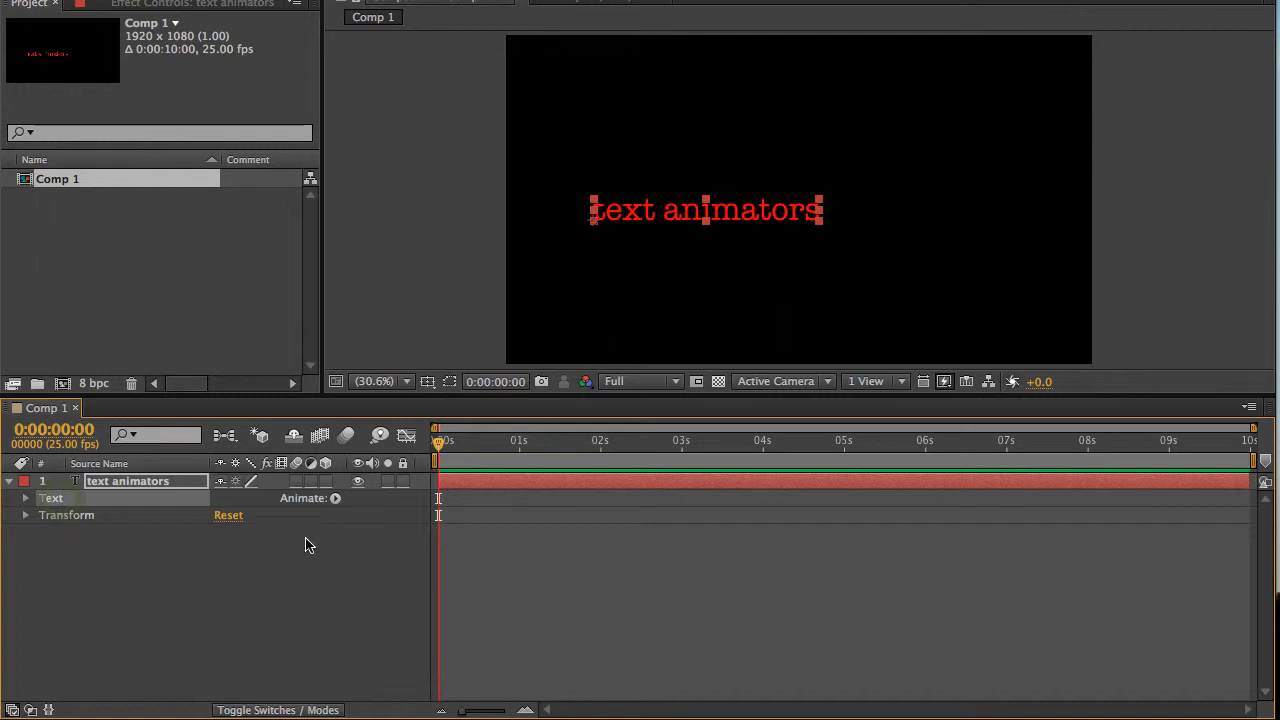
Step: Add a Position animator to the text layer and reveal the settings of its range selector
left_click(335, 498)
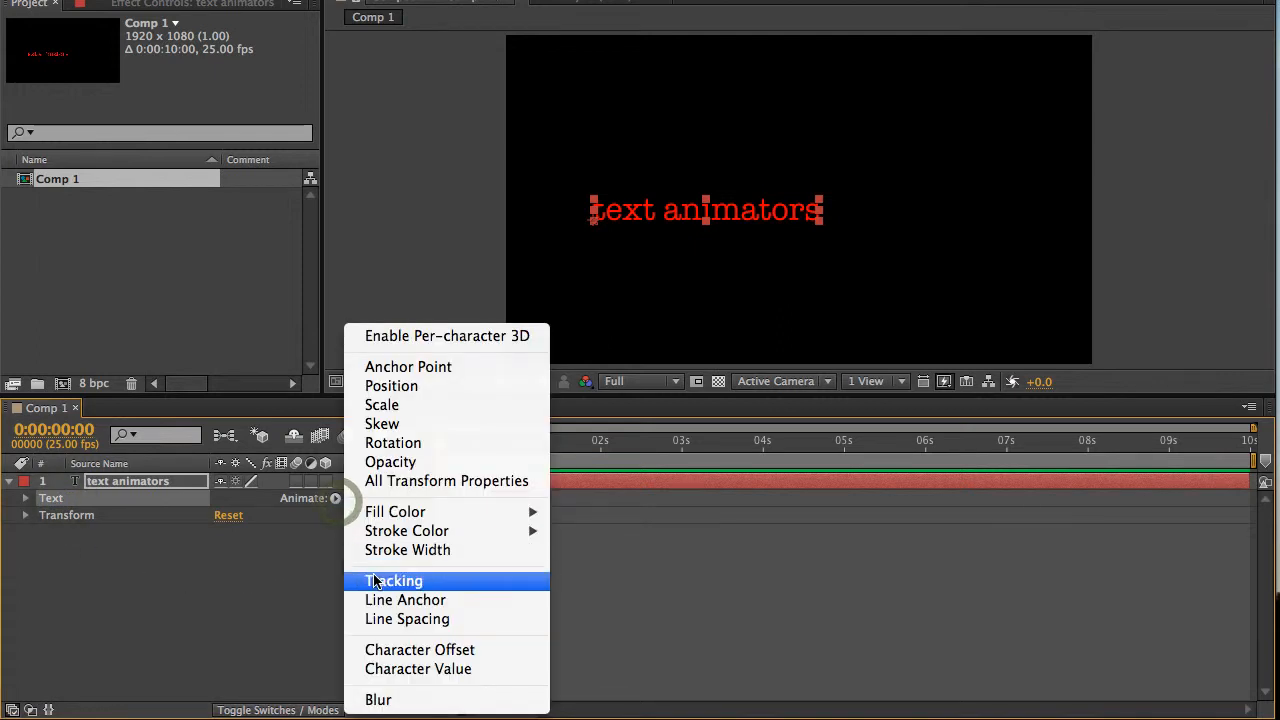
left_click(405, 387)
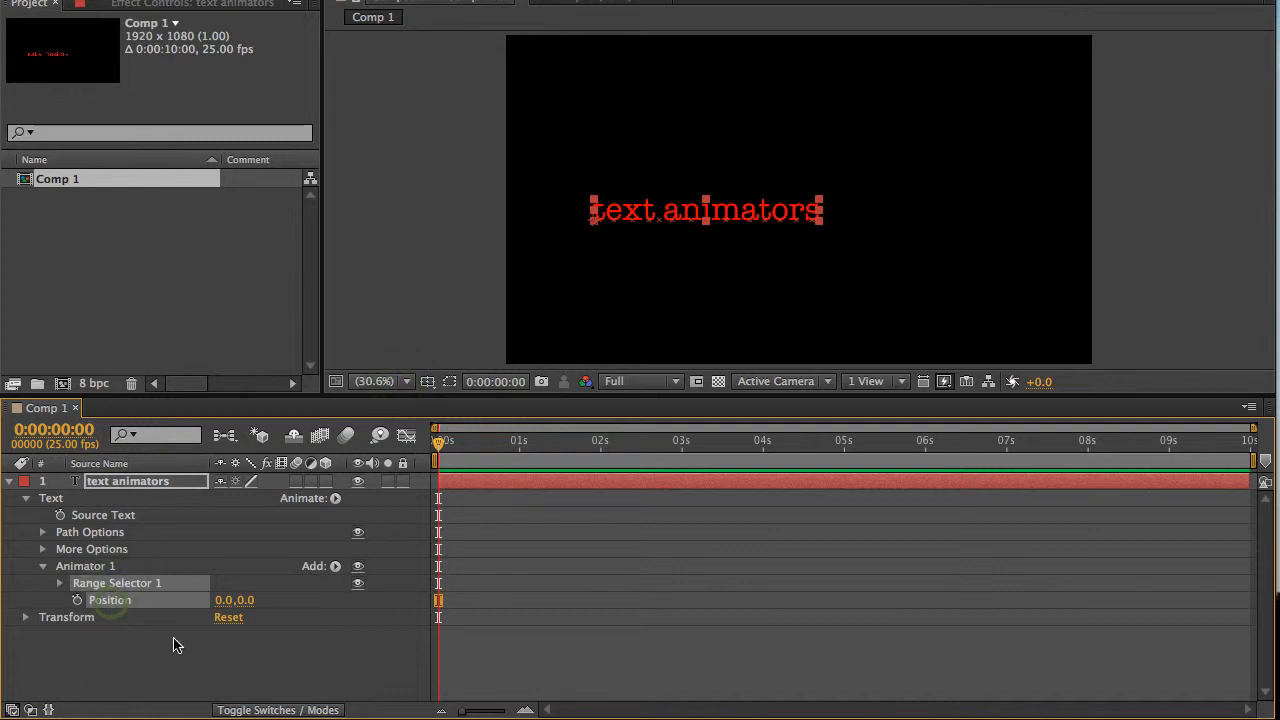
left_click(224, 600)
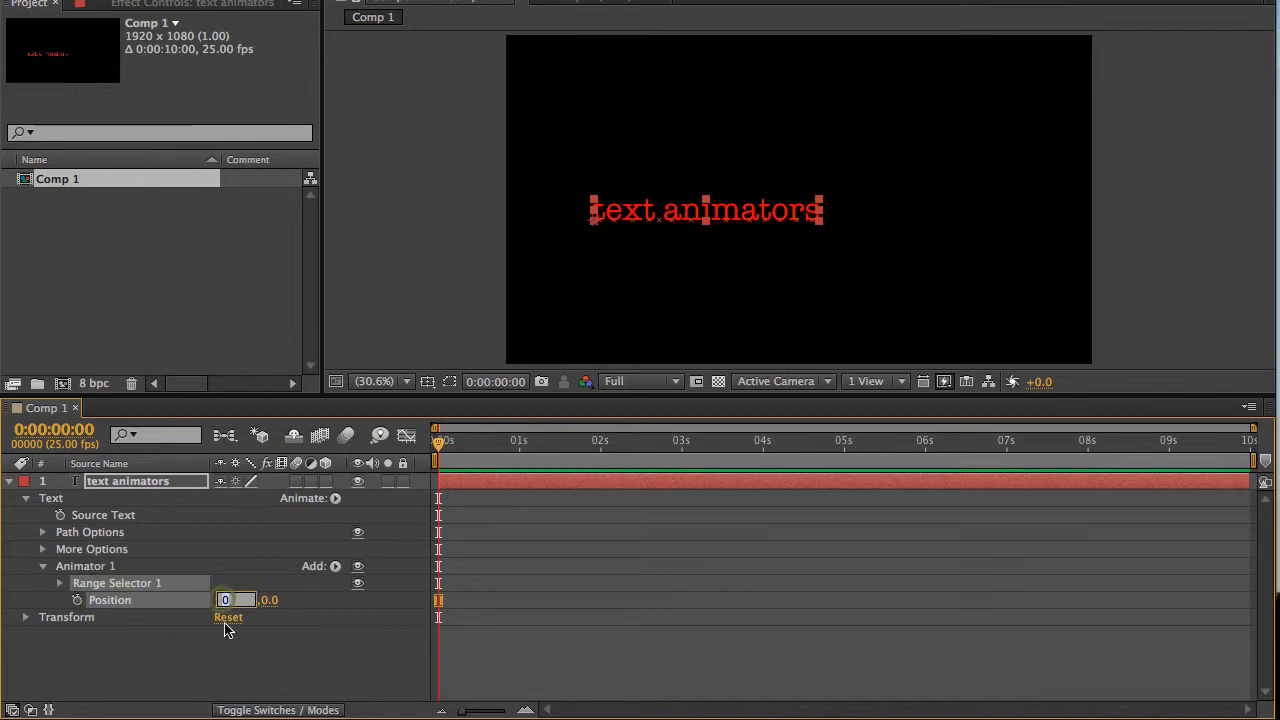
left_click(270, 602)
left_click(246, 600)
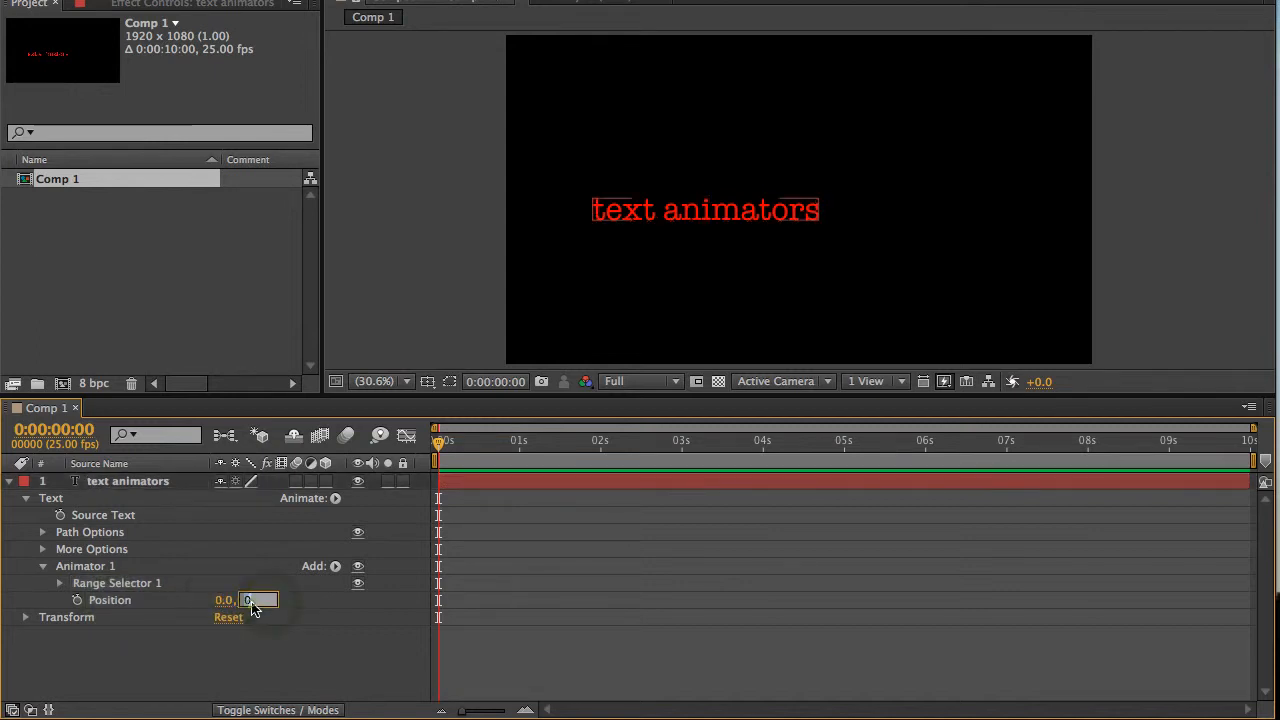
left_click(100, 604)
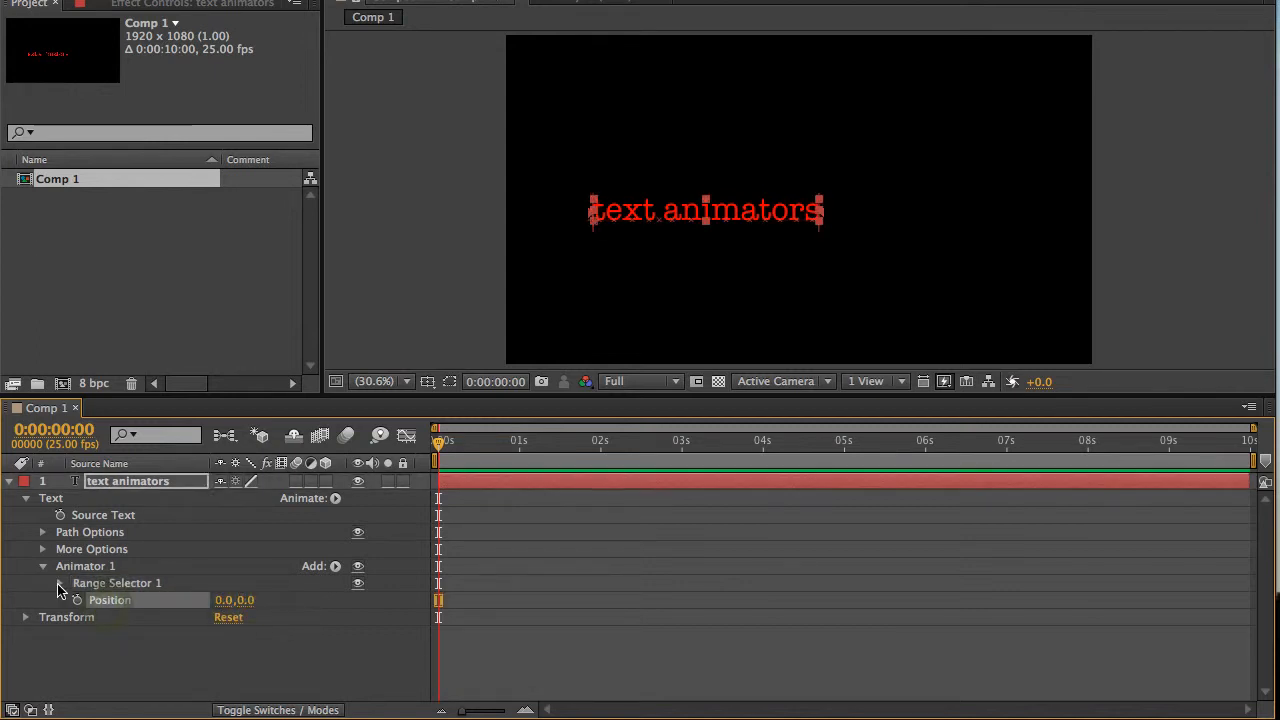
left_click(60, 583)
left_click(122, 589)
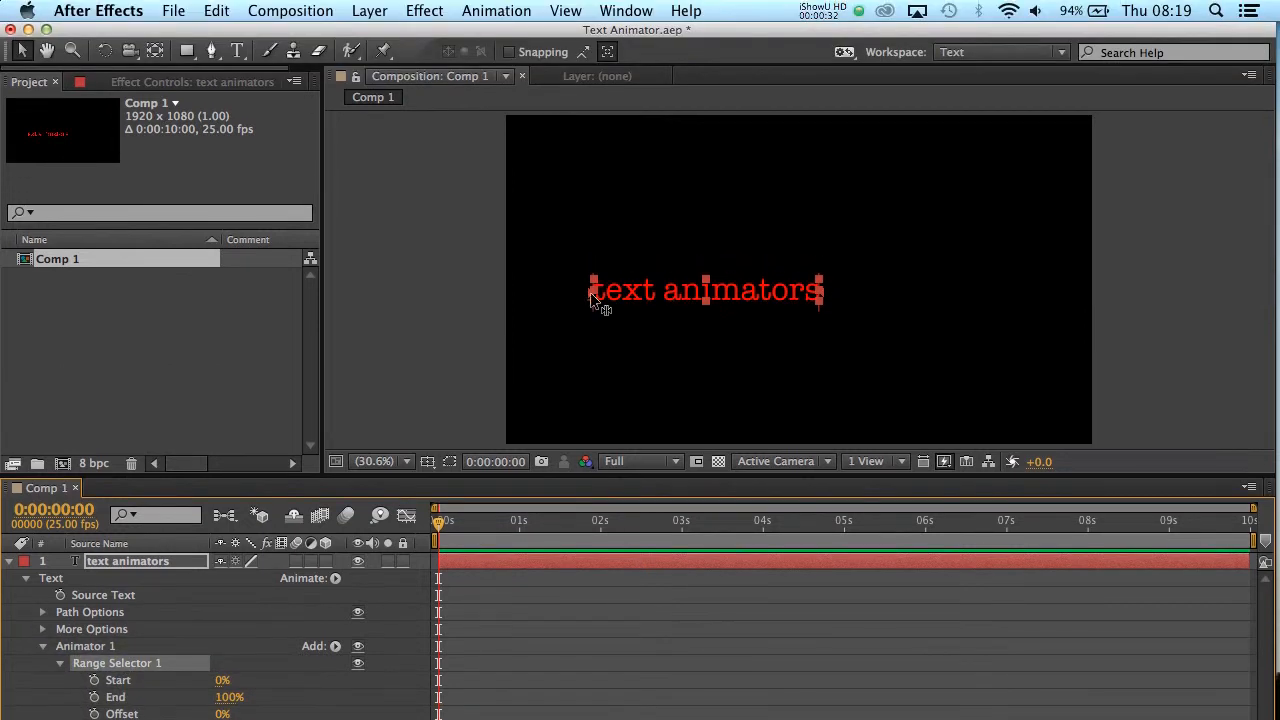
Step: Narrow the animator's range directly on the text to Start 36% and End 57%
left_click_drag(590, 292, 738, 304)
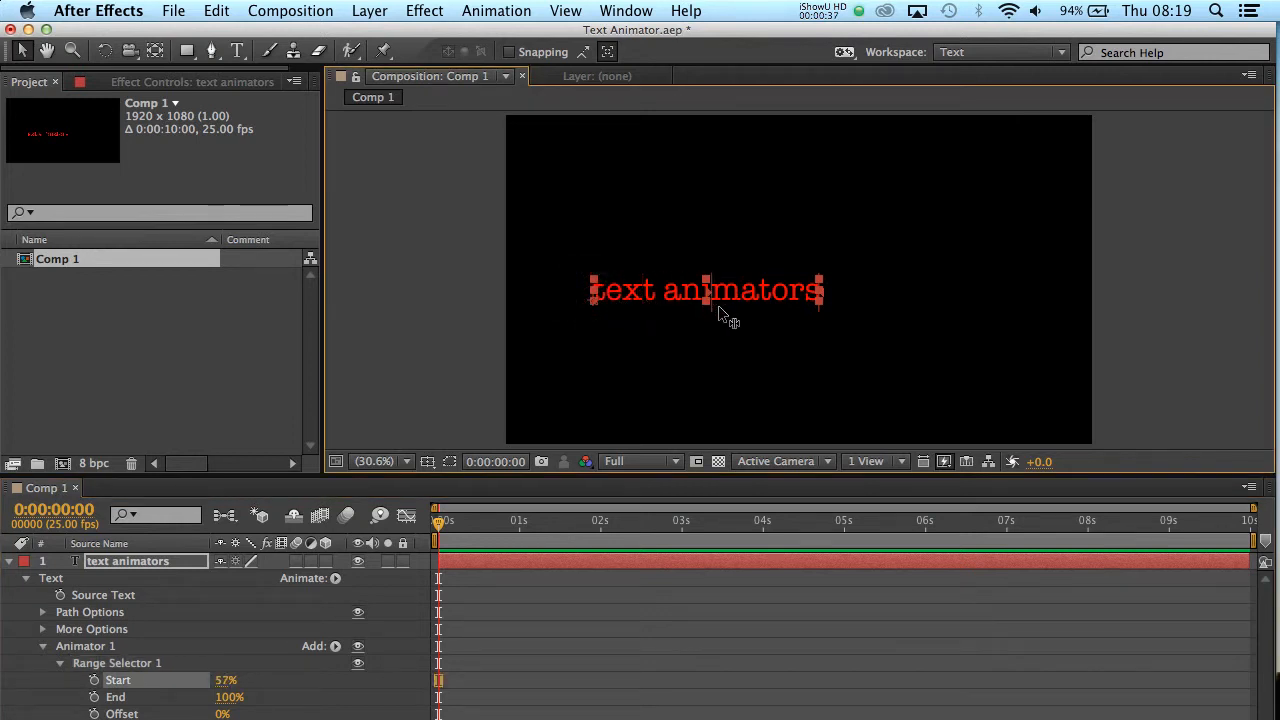
left_click_drag(659, 306, 663, 309)
left_click_drag(823, 292, 722, 301)
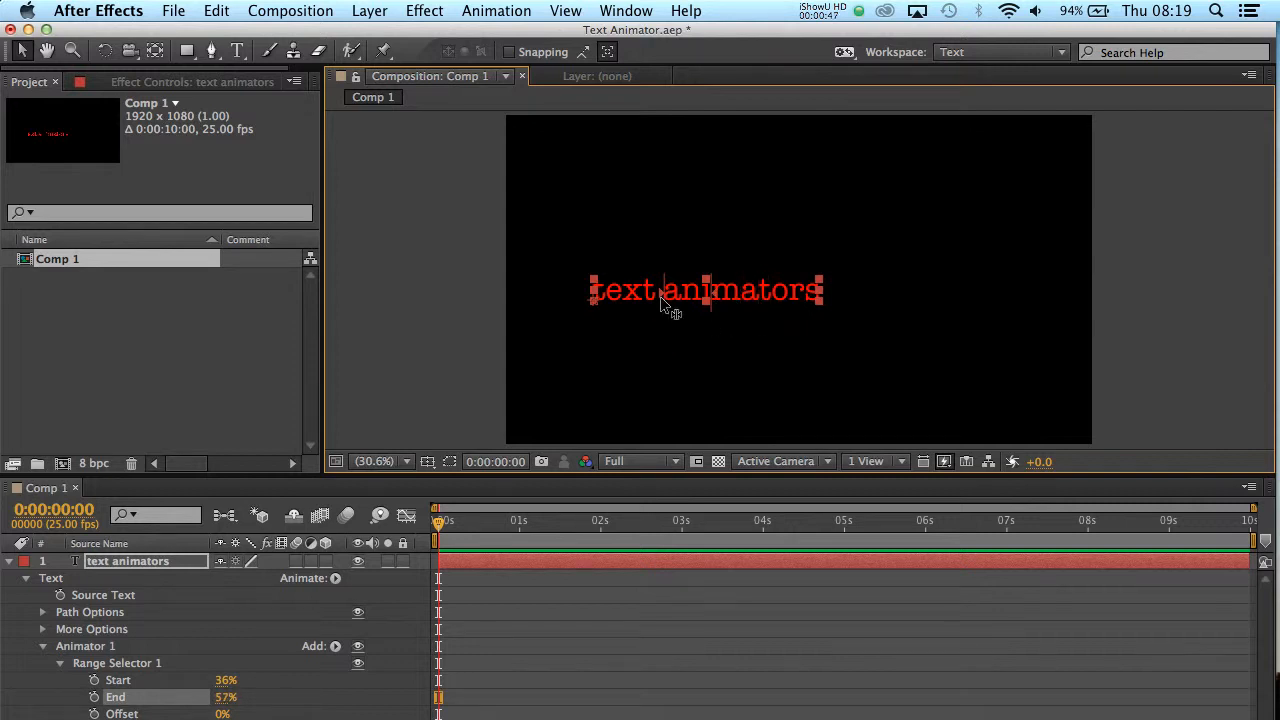
Step: Widen the range back over the whole text, with Start 0% and End 100%
mouse_move(660, 296)
left_mouse_down()
mouse_move(612, 294)
mouse_move(676, 298)
left_mouse_up()
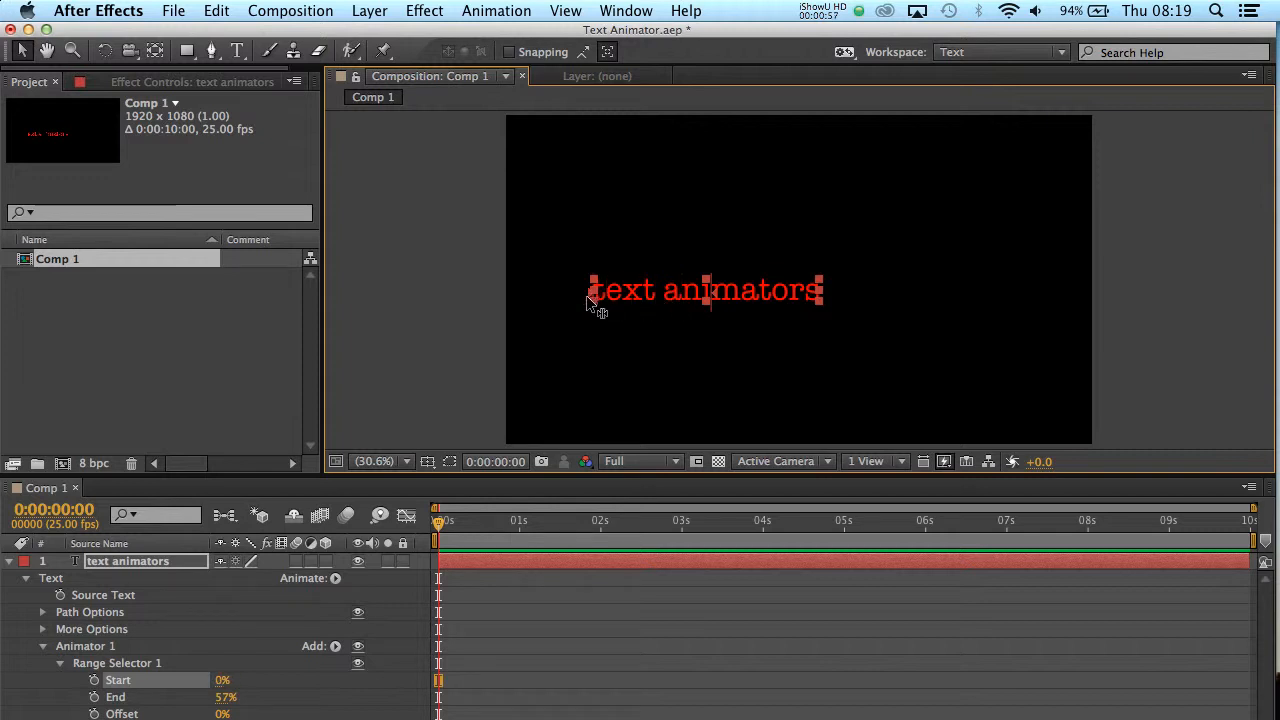
left_click_drag(713, 296, 822, 307)
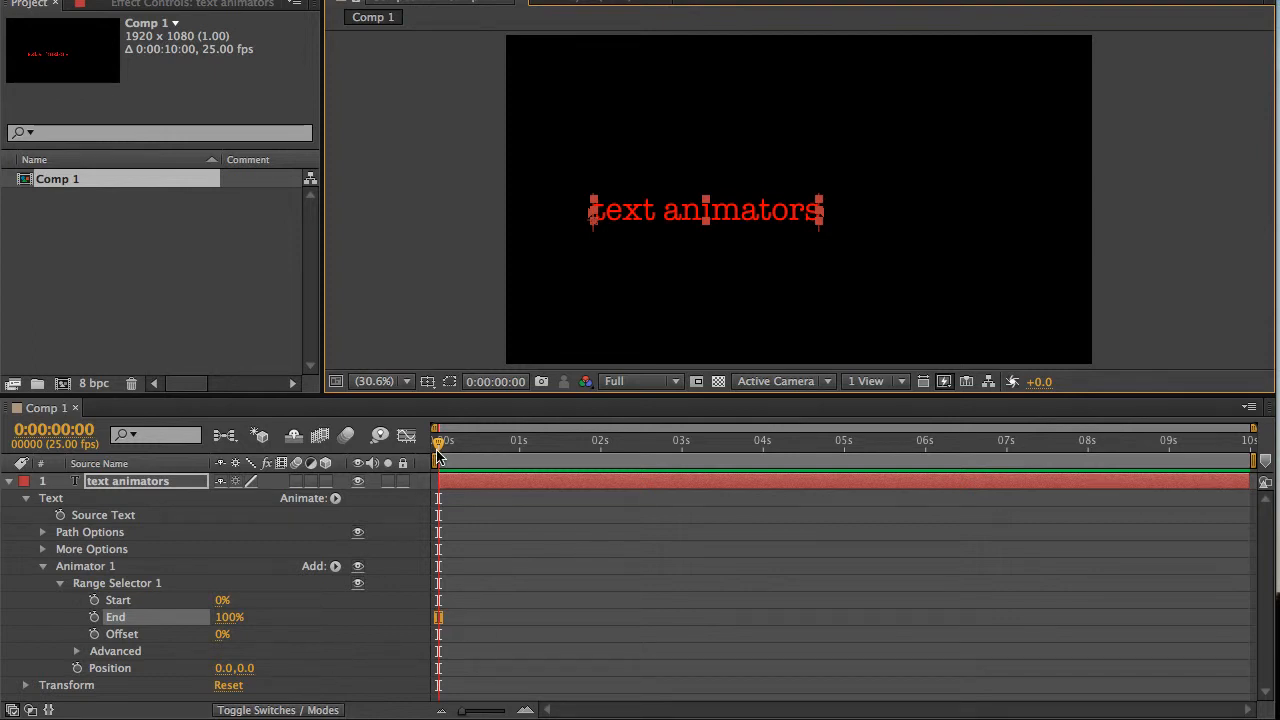
mouse_move(440, 449)
left_mouse_down()
mouse_move(474, 442)
mouse_move(440, 442)
left_mouse_up()
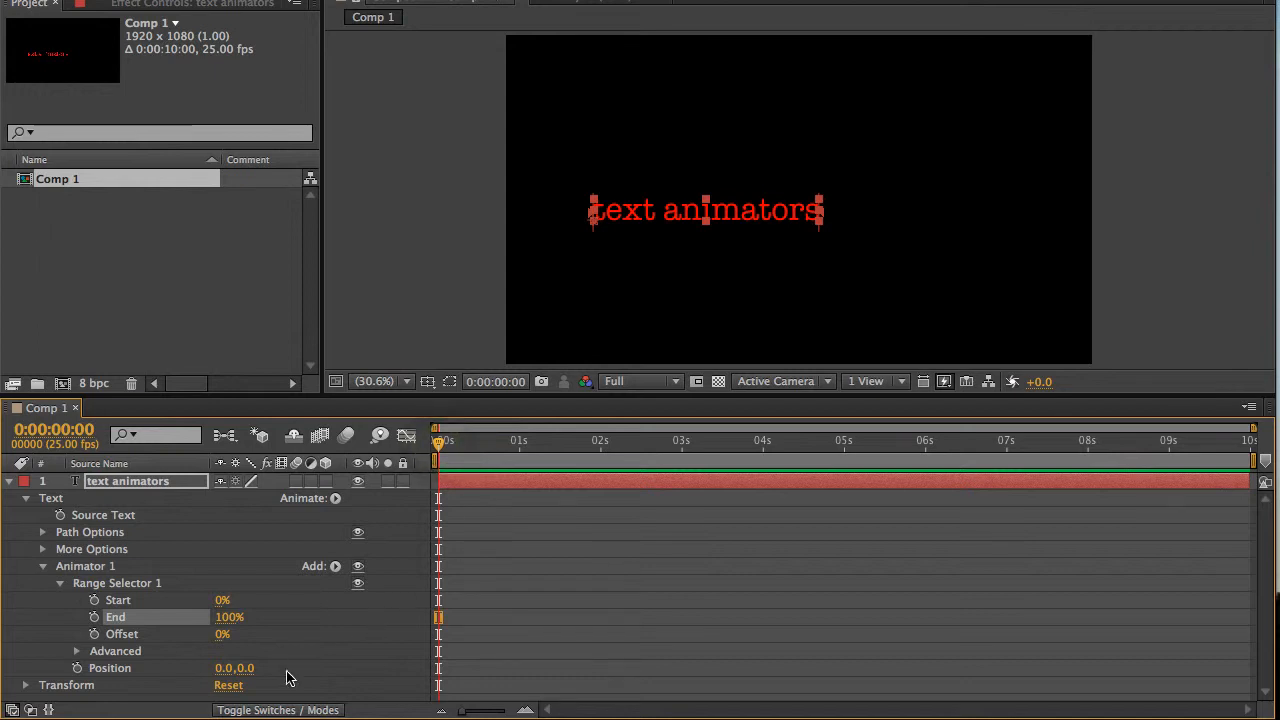
Step: Set the range selector's End to 33% and show its range on the text
left_click(229, 617)
type("33")
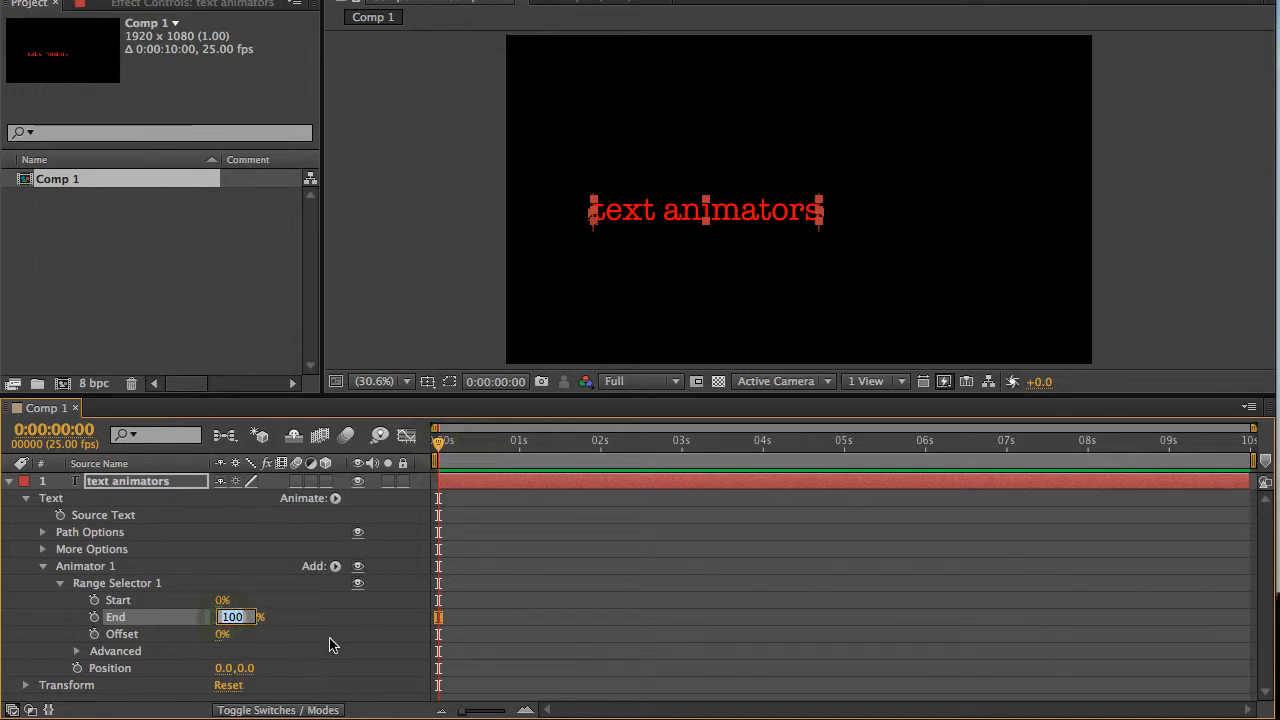
left_click(335, 632)
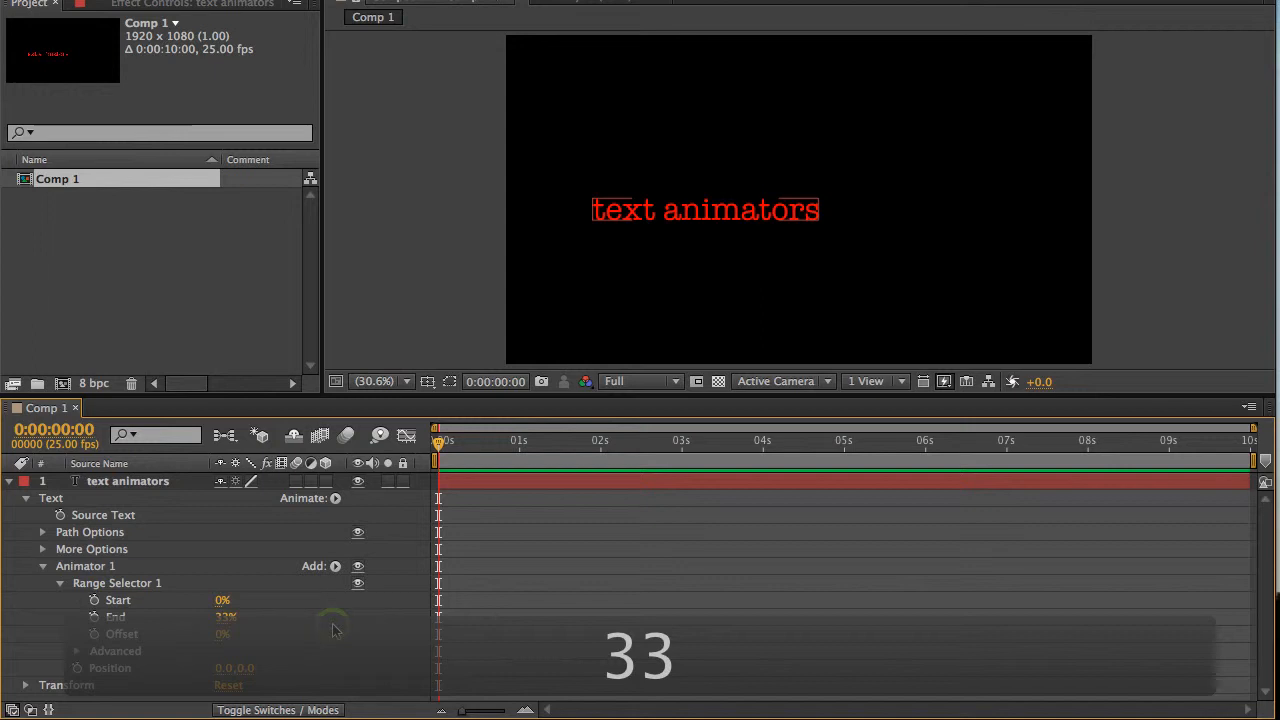
left_click(123, 587)
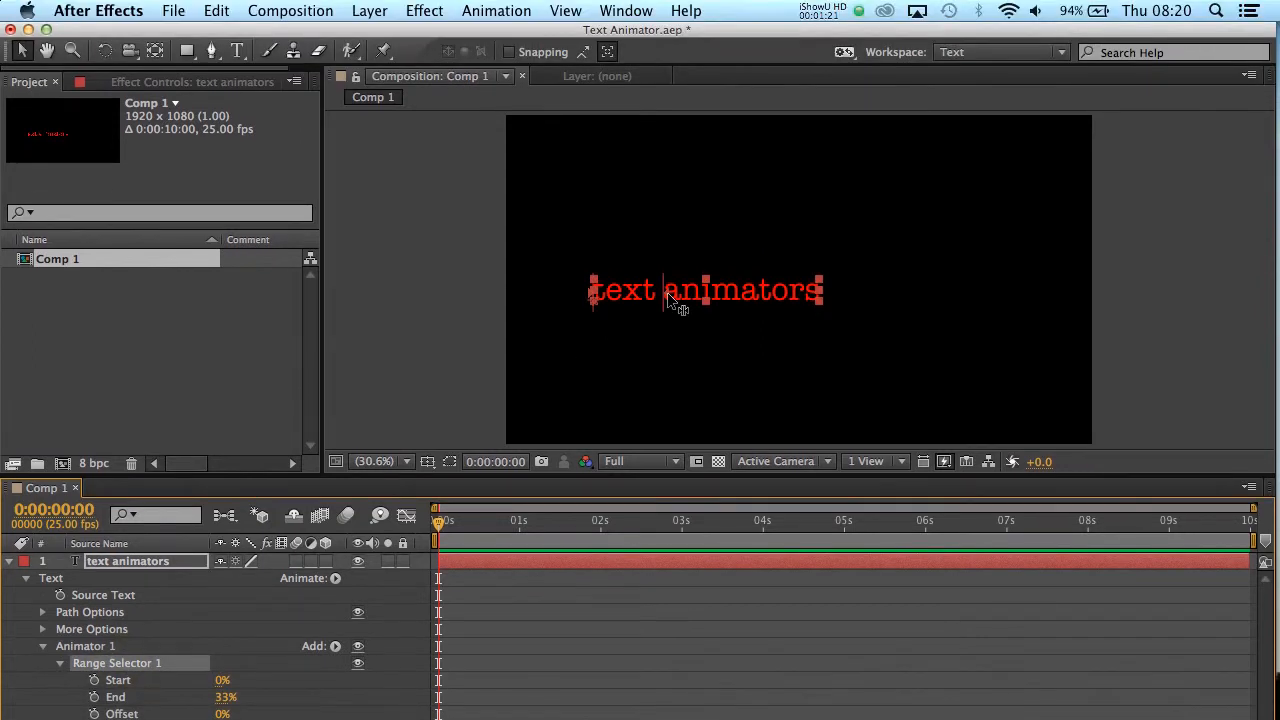
Step: Adjust the range's end marker on the text to sit directly after the word "text", at End 29%
left_click_drag(667, 292, 680, 295)
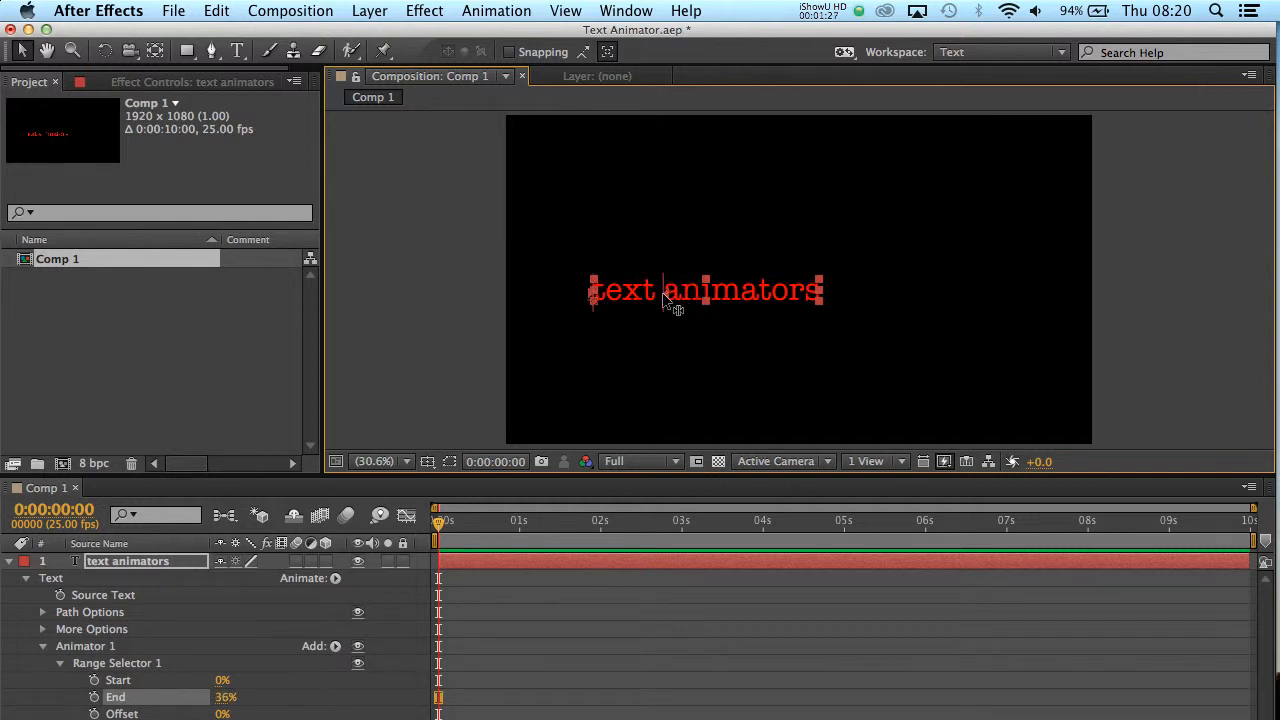
left_click_drag(669, 295, 808, 297)
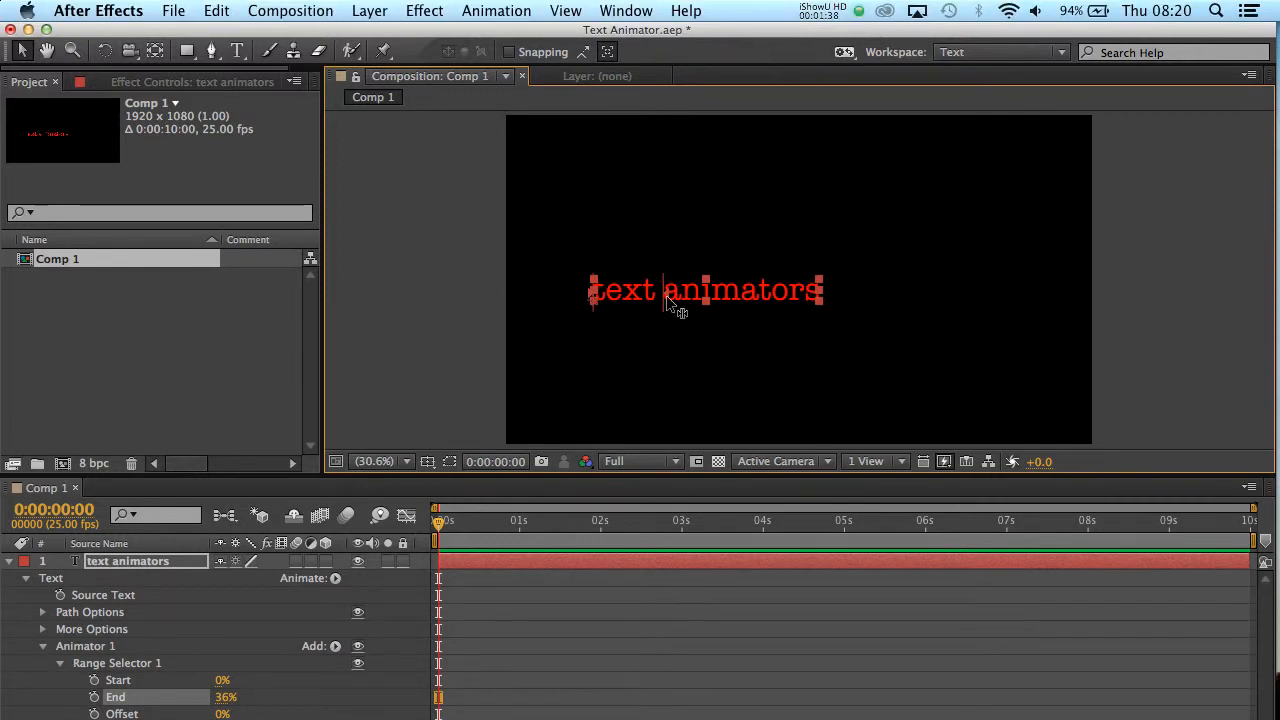
right_click(666, 297)
left_click(662, 297)
right_click(667, 292)
left_click(666, 293)
left_click_drag(665, 291, 658, 295)
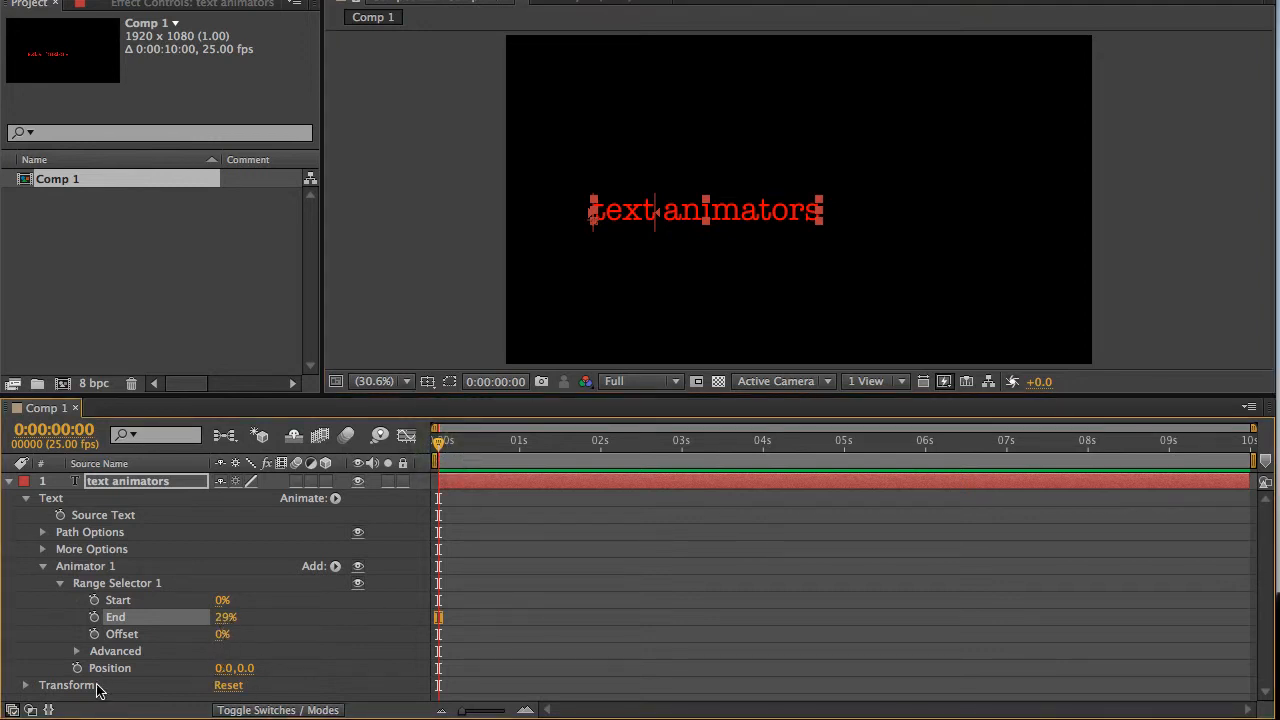
Step: Keyframe the range selector's Offset from 0% at 0 seconds to 100% at 2 seconds, and scrub through the animation
left_click(94, 634)
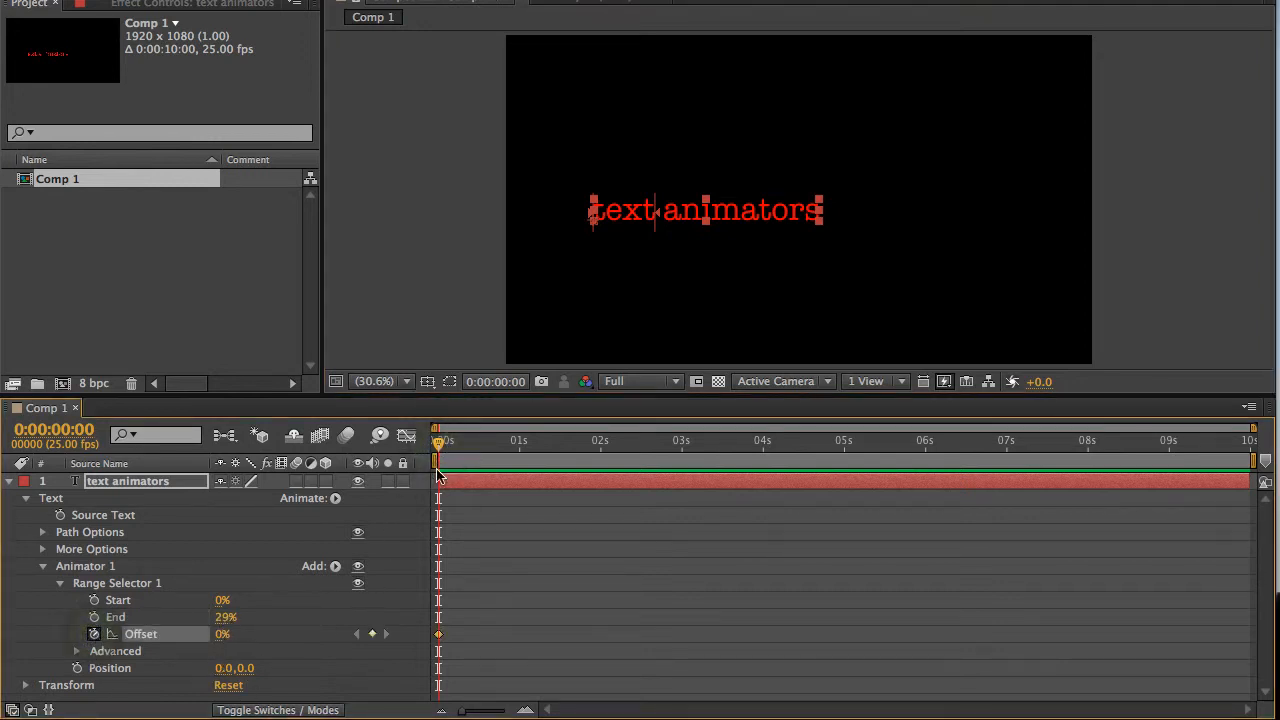
left_click_drag(443, 451, 600, 442)
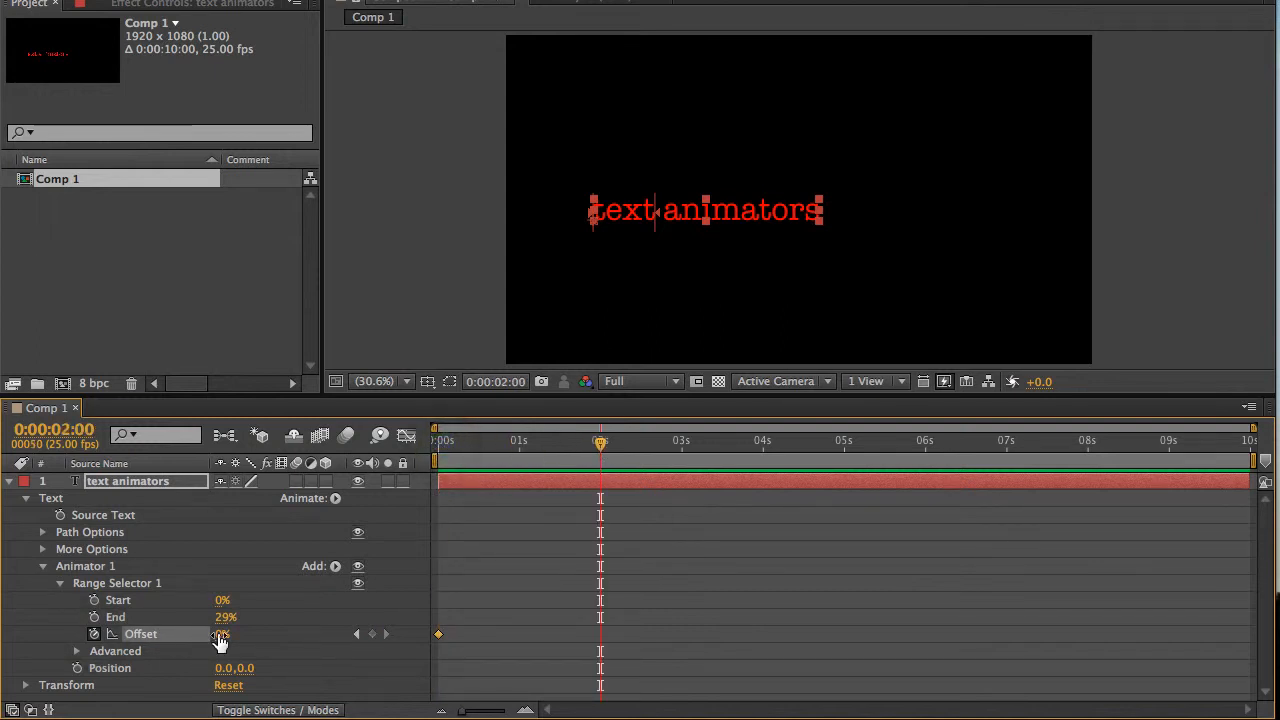
mouse_move(222, 636)
left_mouse_down()
mouse_move(295, 647)
mouse_move(233, 642)
left_mouse_up()
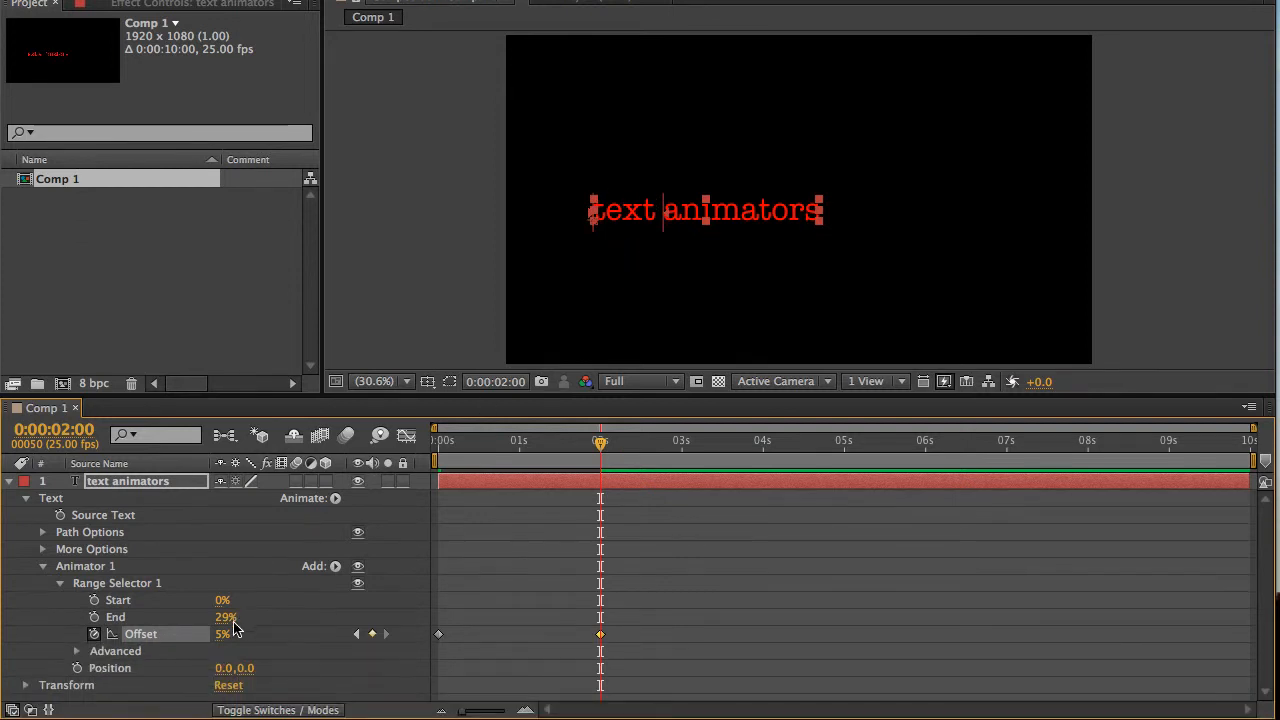
left_click_drag(222, 640, 333, 637)
left_click_drag(444, 446, 508, 460)
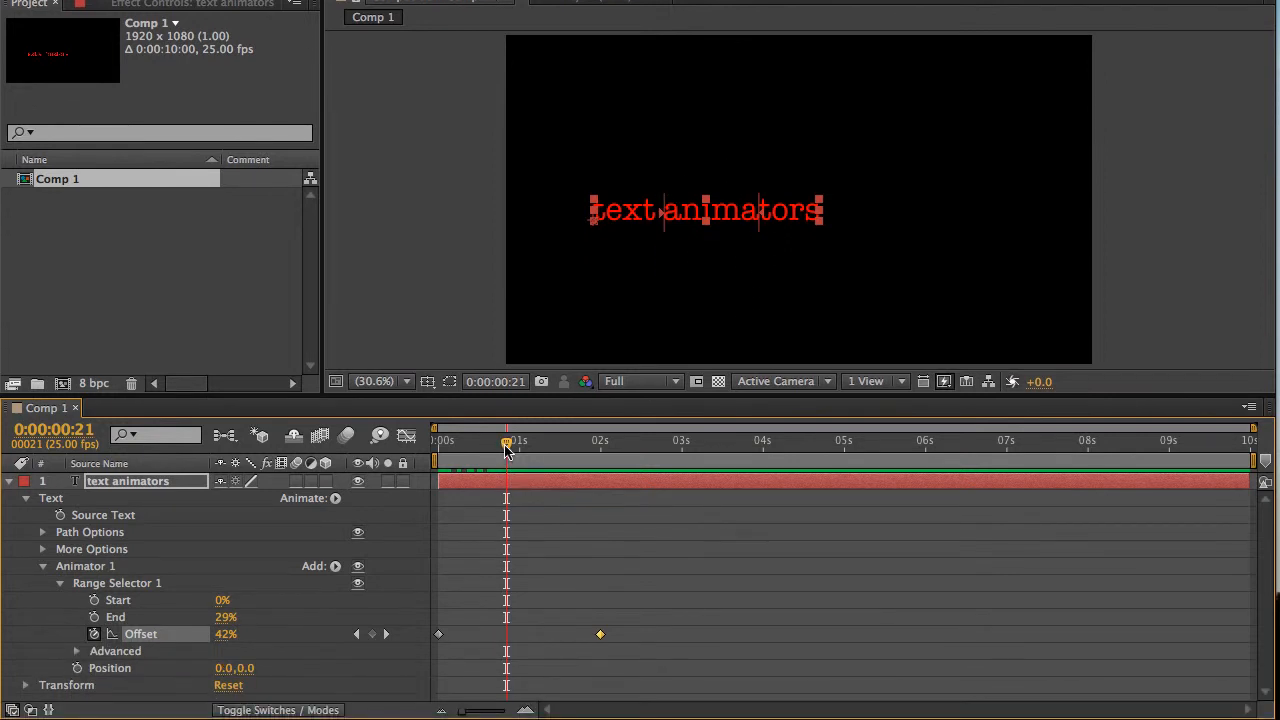
left_click_drag(507, 522, 620, 543)
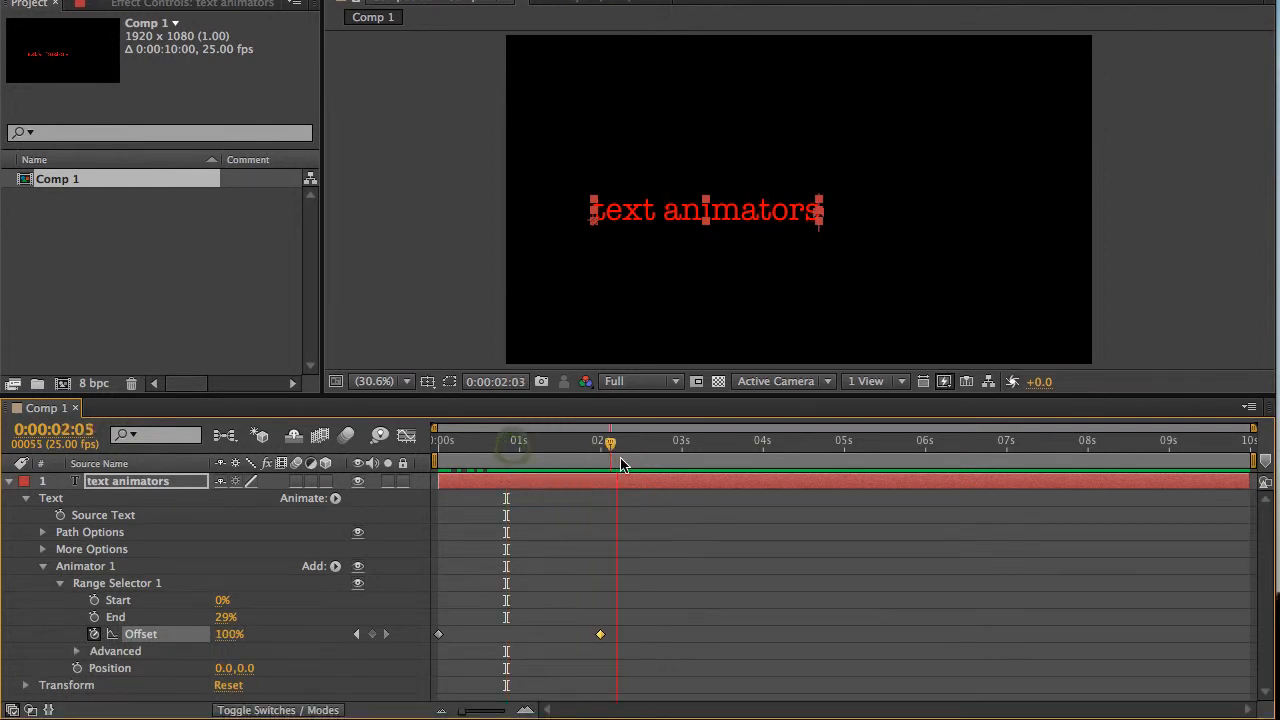
left_click_drag(540, 445, 437, 445)
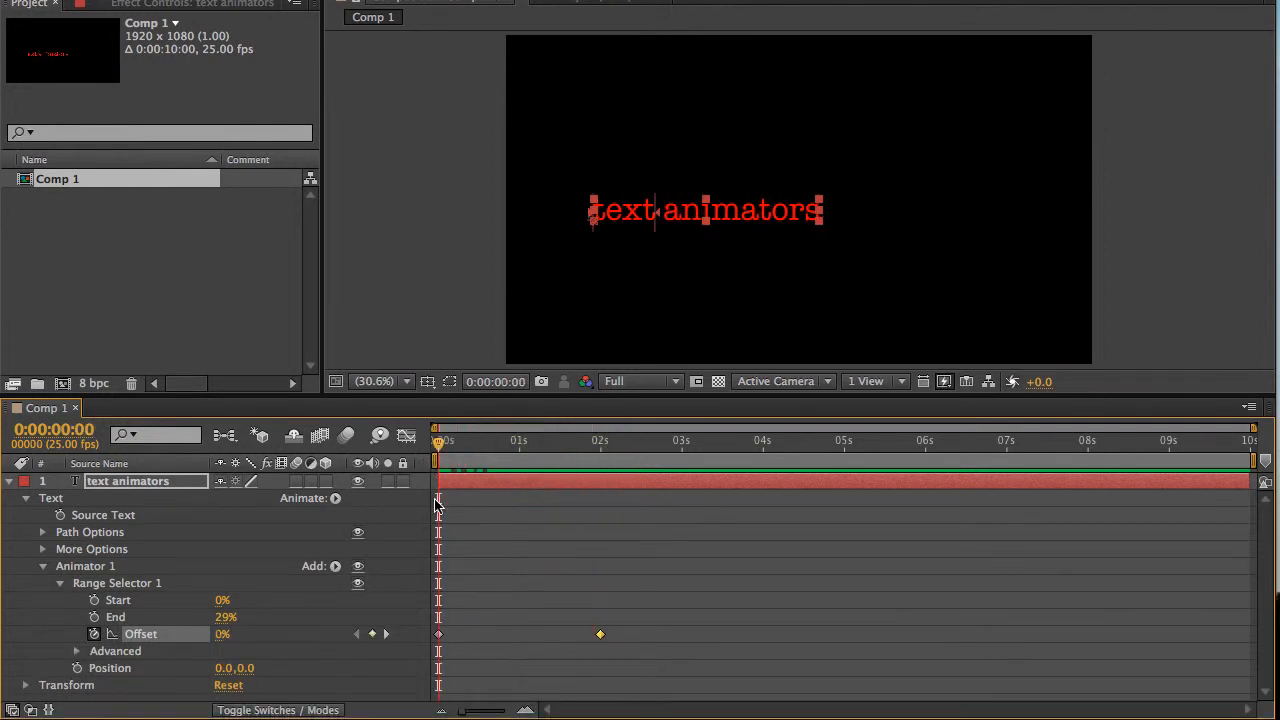
Step: Set the animator's Position to 0, 80 and preview the range moving through the text
left_click(246, 668)
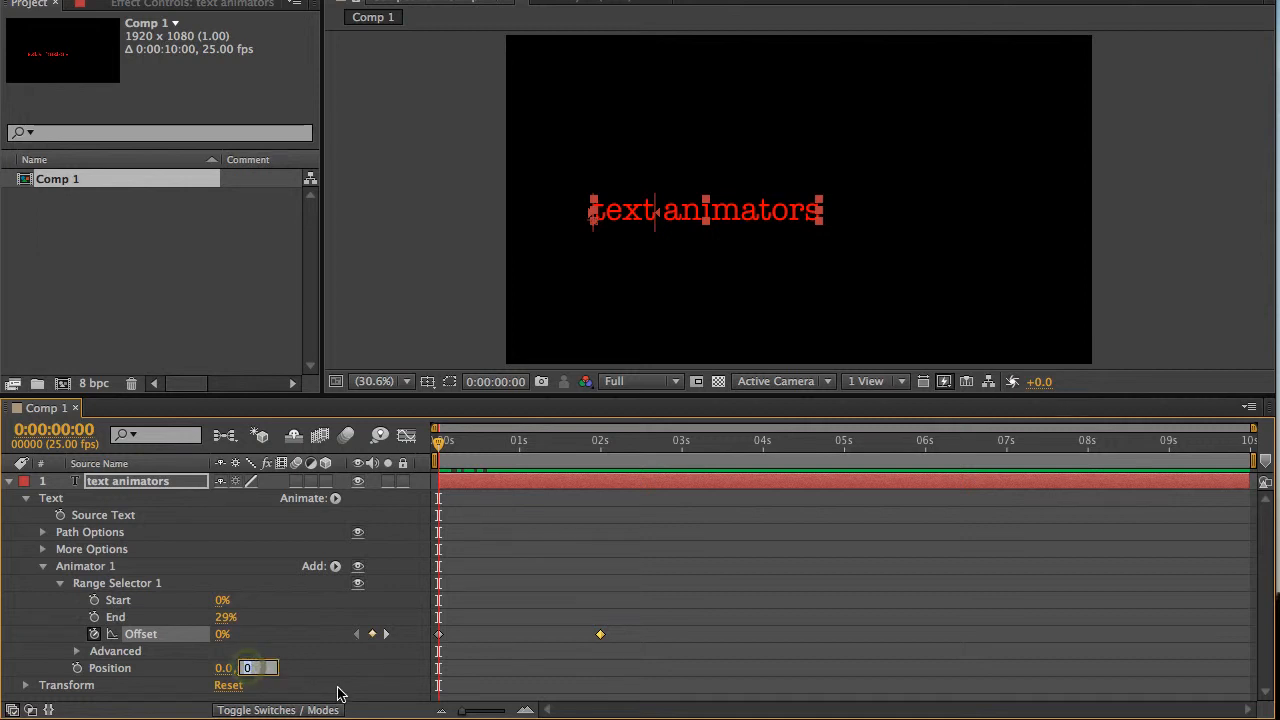
type("80")
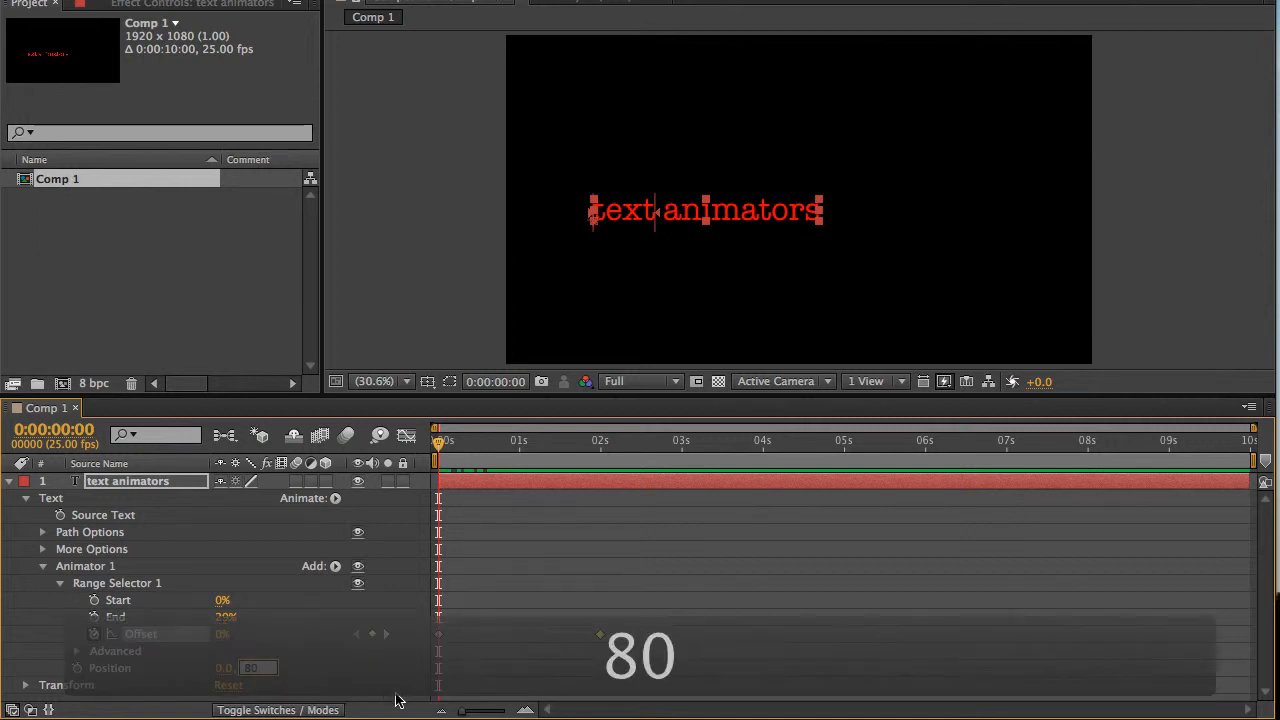
key("Return")
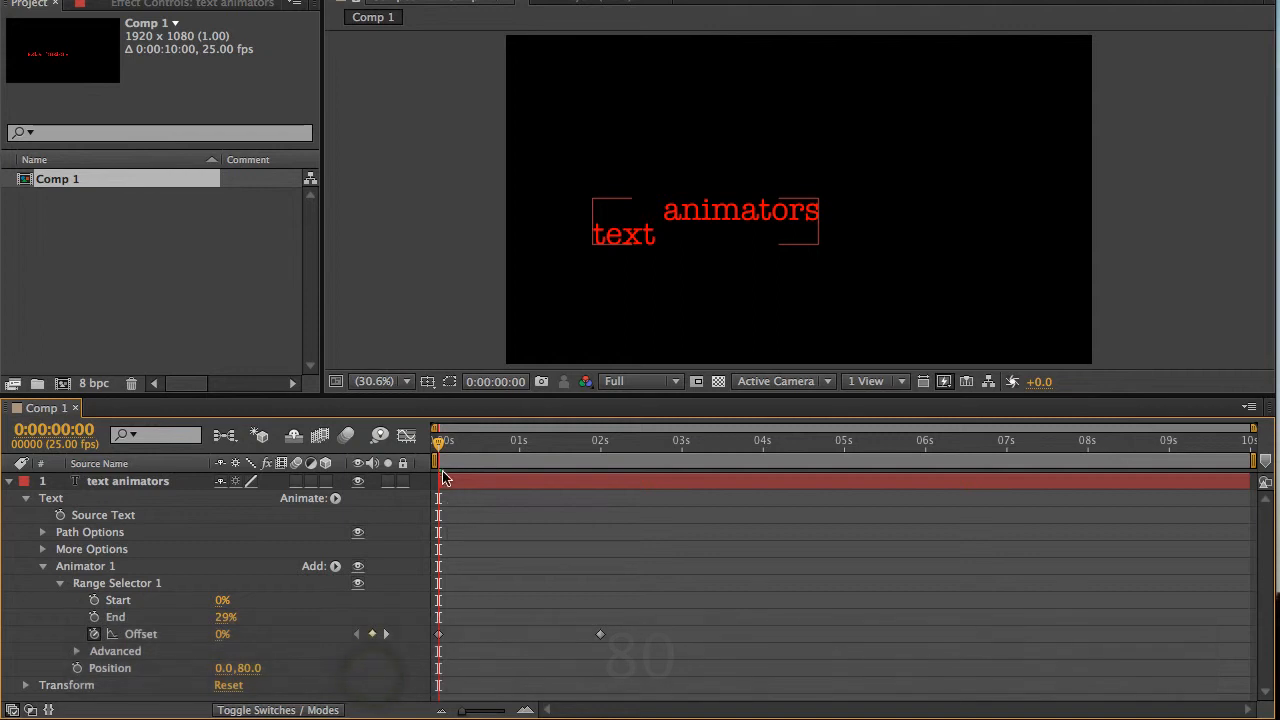
left_click(160, 584)
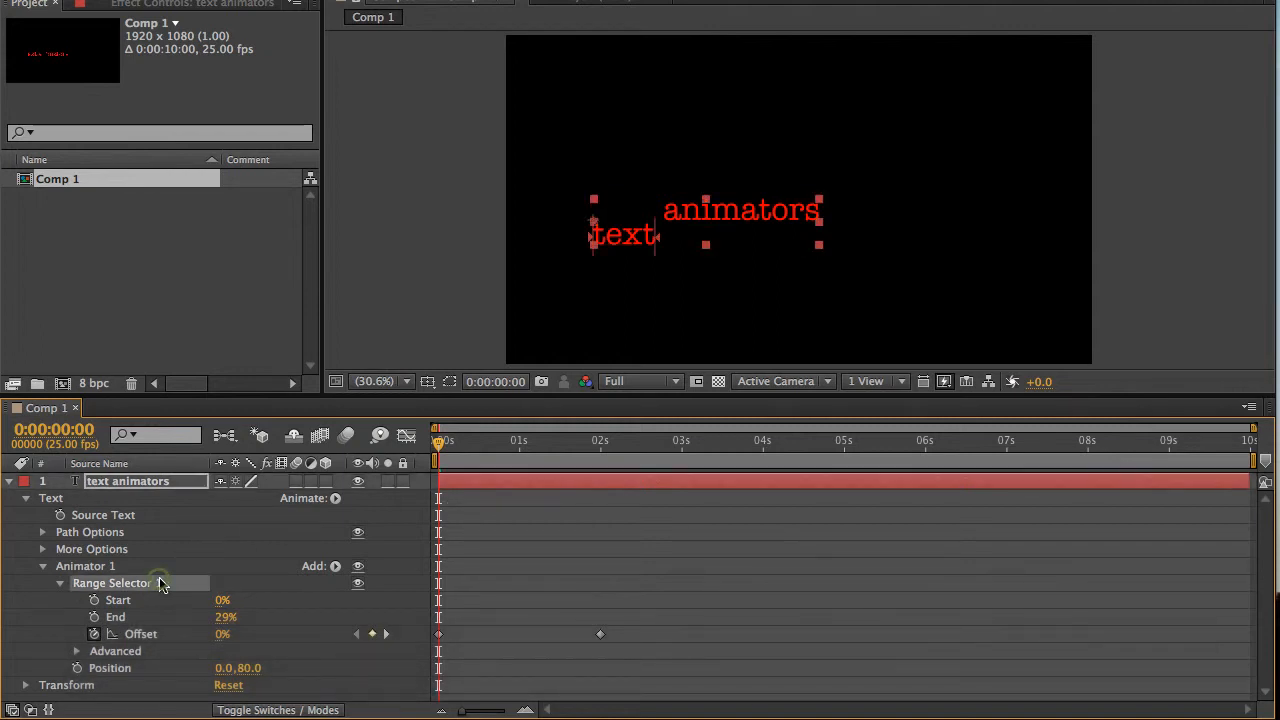
left_click(449, 446)
mouse_move(449, 446)
left_mouse_down()
mouse_move(612, 477)
mouse_move(418, 462)
mouse_move(606, 473)
mouse_move(433, 465)
left_mouse_up()
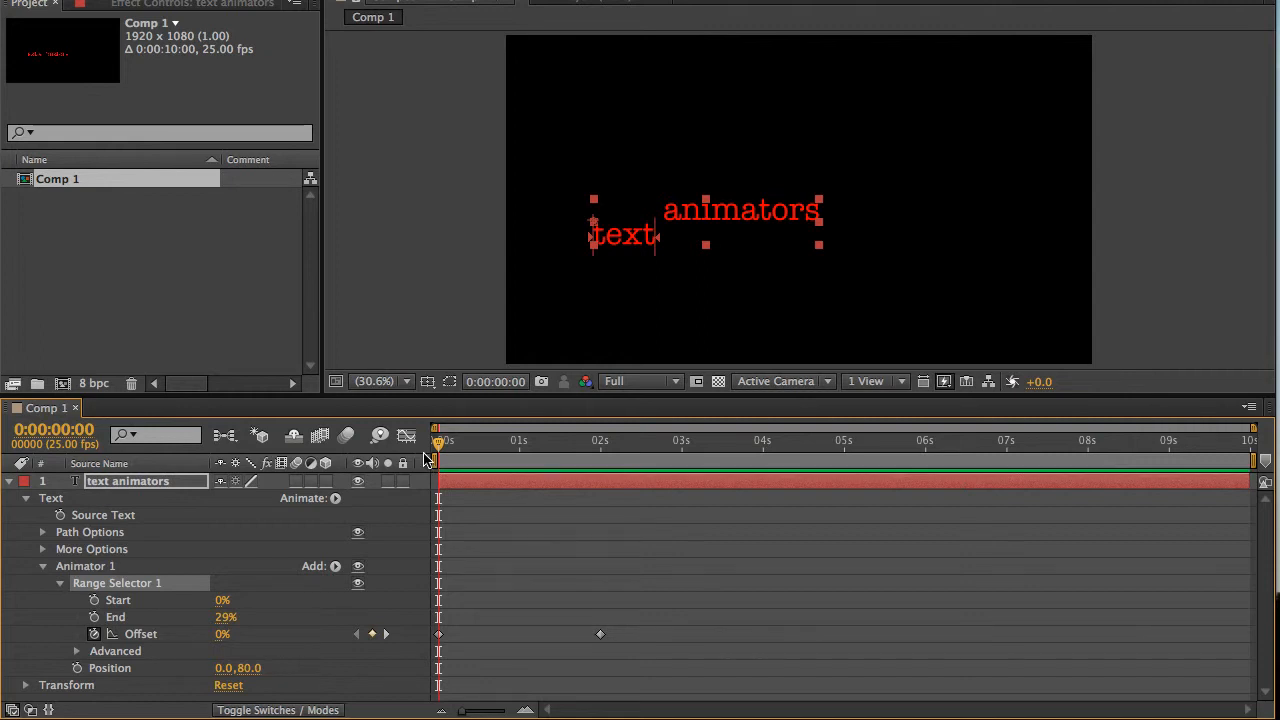
left_click(334, 567)
mouse_move(362, 567)
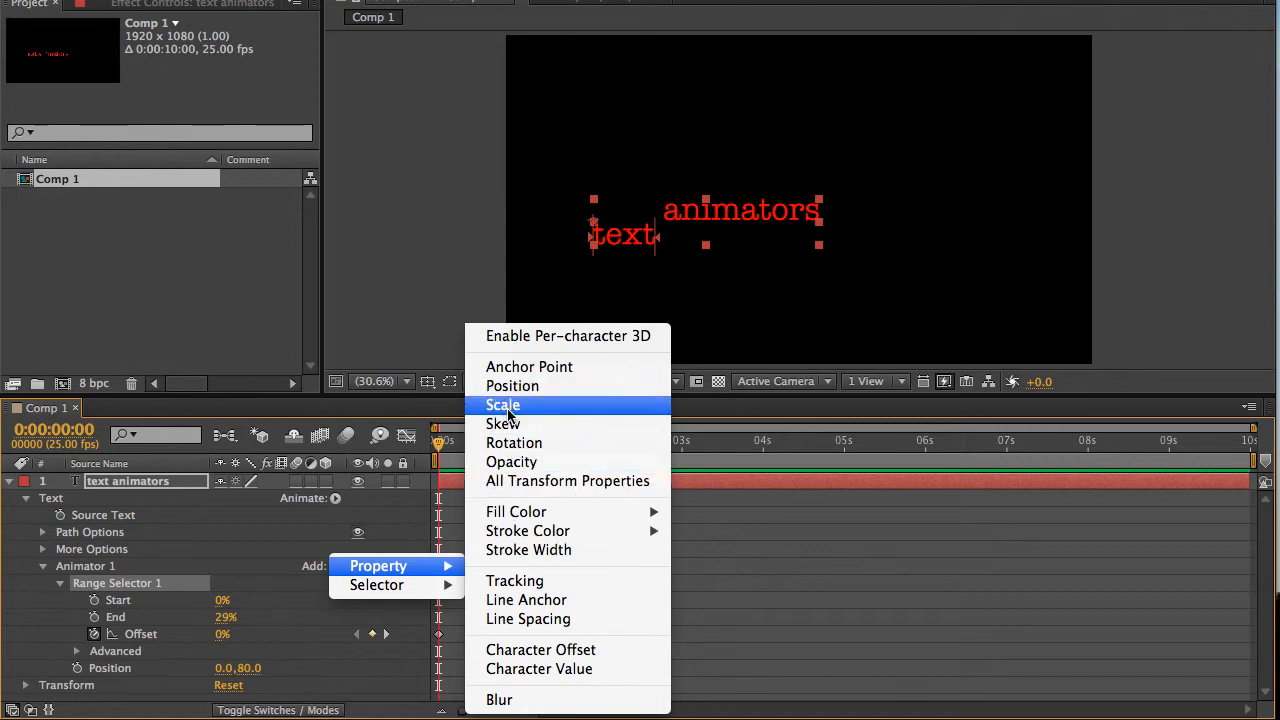
left_click(443, 458)
mouse_move(443, 452)
left_mouse_down()
mouse_move(571, 450)
mouse_move(422, 450)
left_mouse_up()
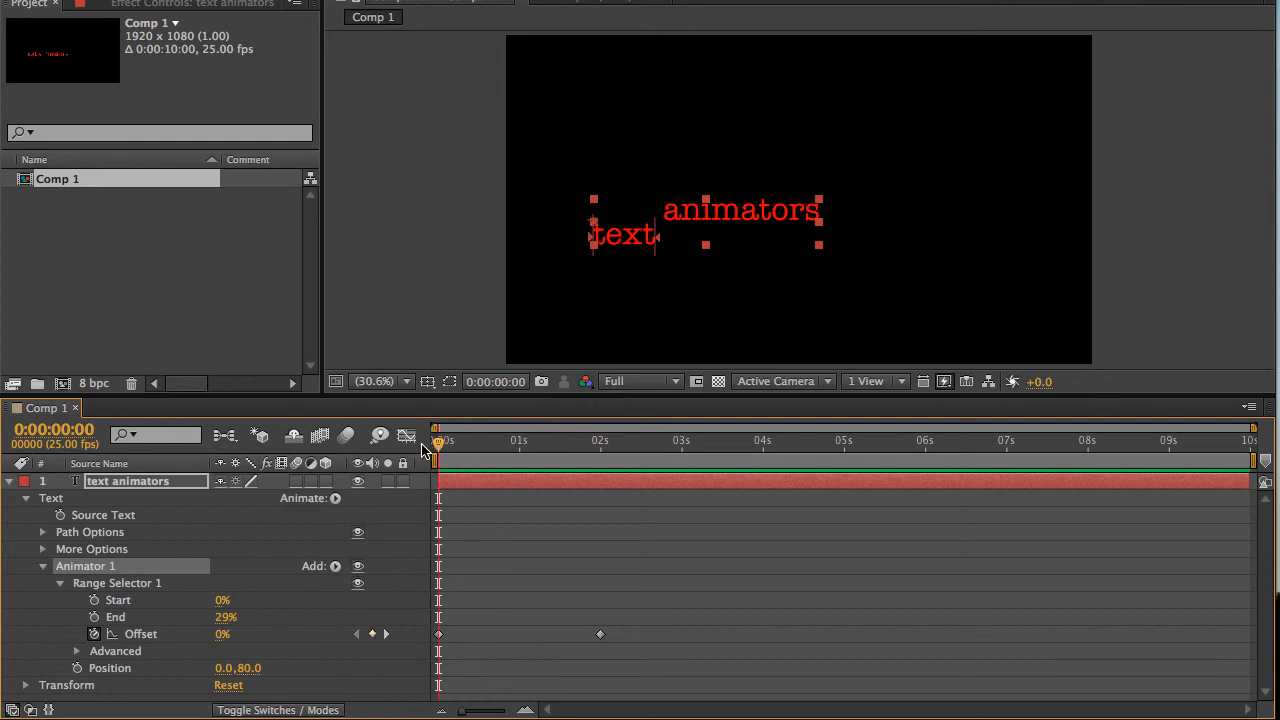